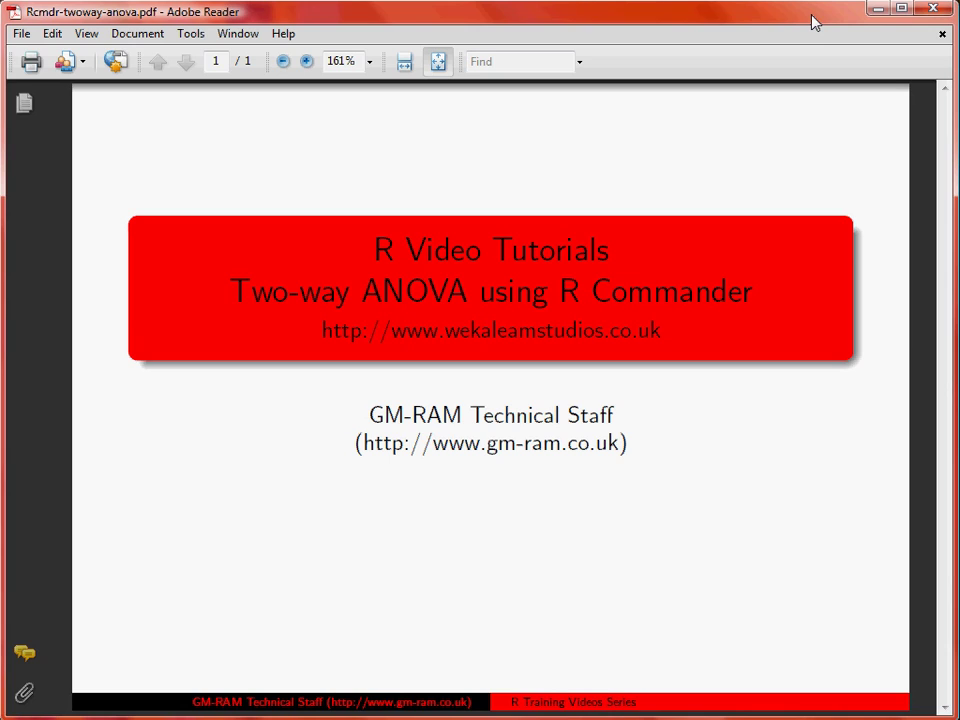
Minimize the Adobe Reader tutorial slides so R Commander is visible
click(877, 9)
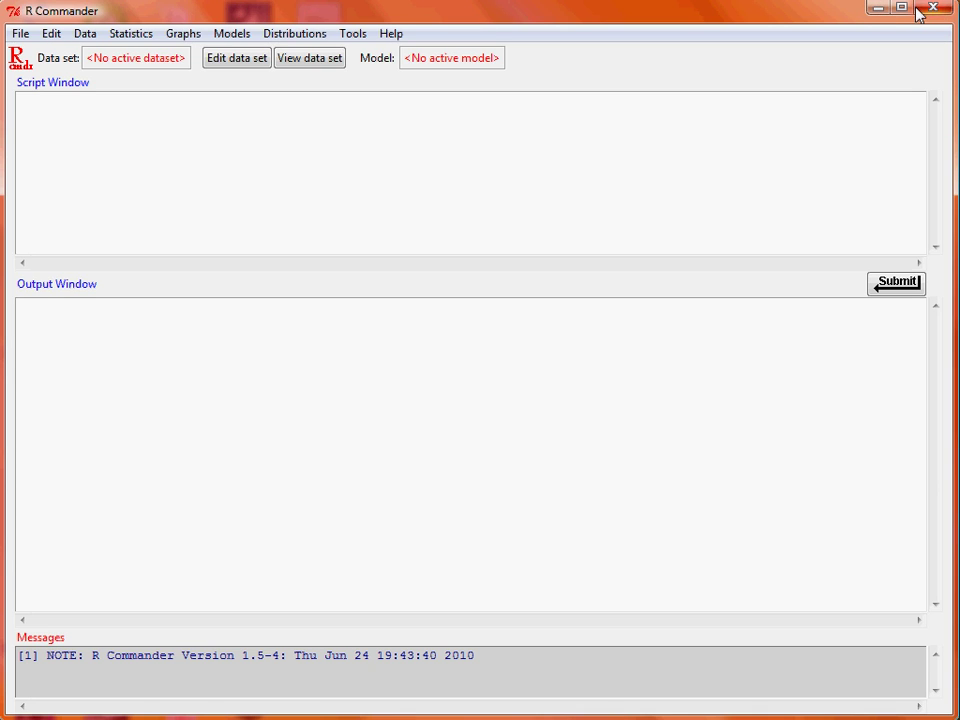
Start importing a text file with commas as the field separator
click(96, 37)
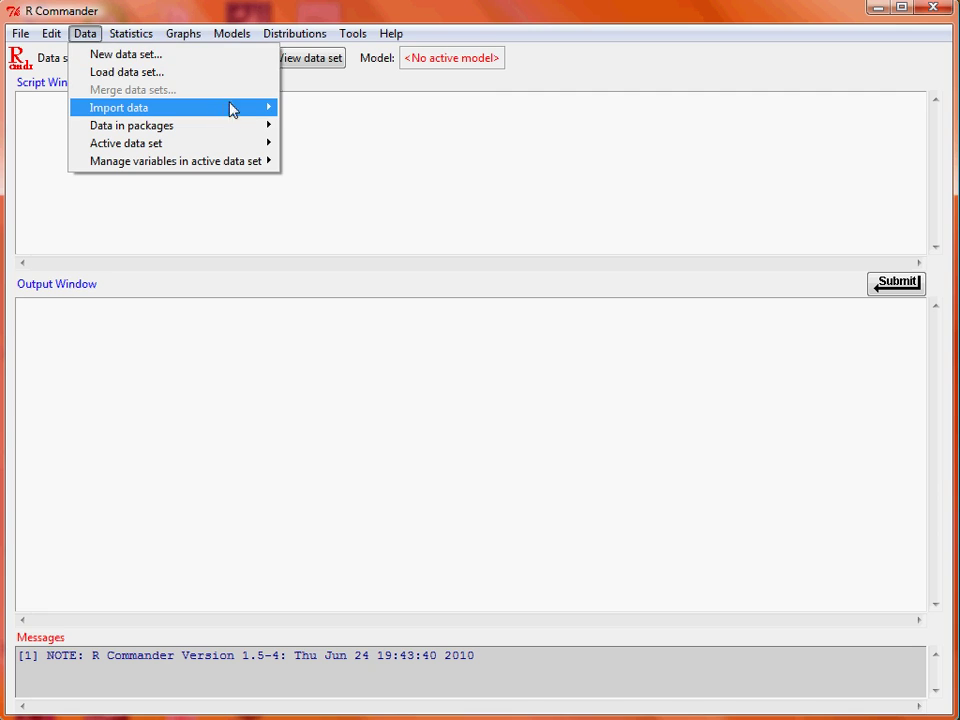
mouse_move(270, 107)
click(322, 108)
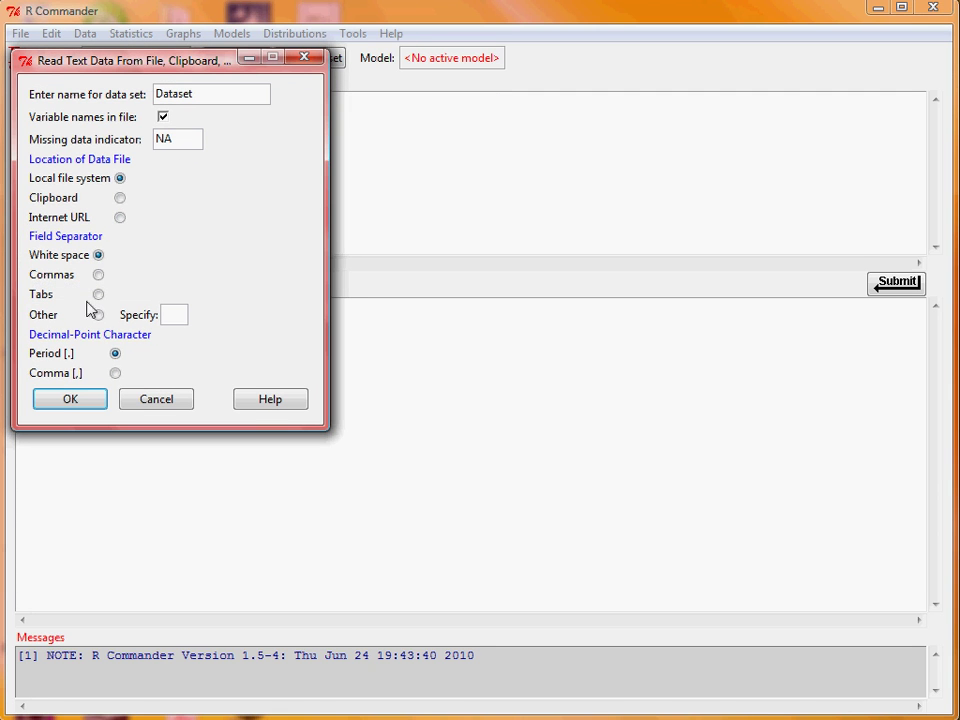
click(98, 274)
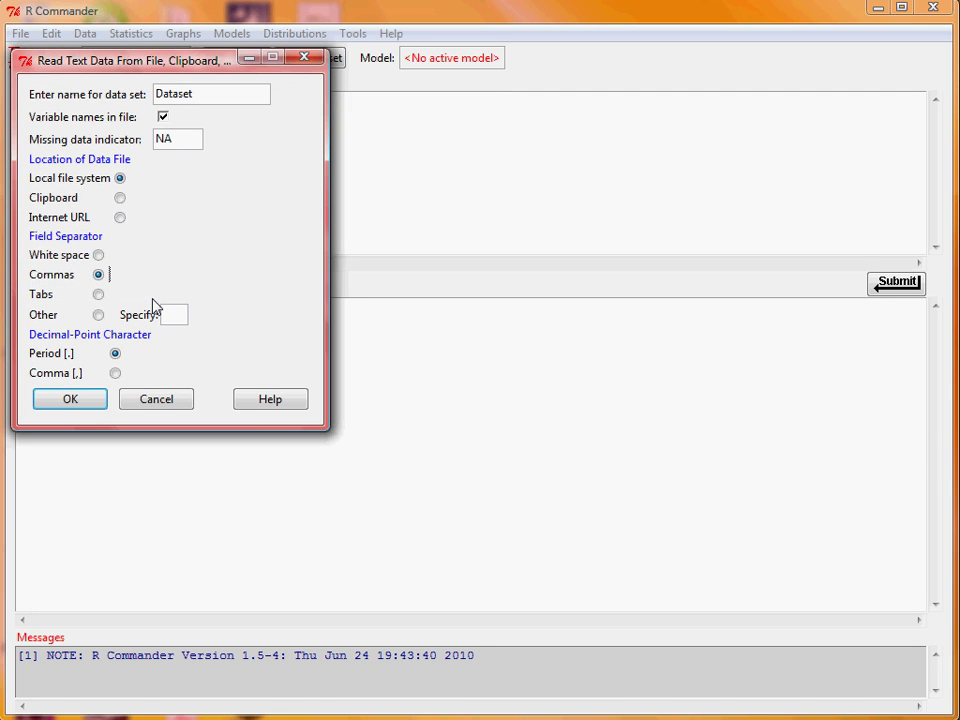
click(70, 399)
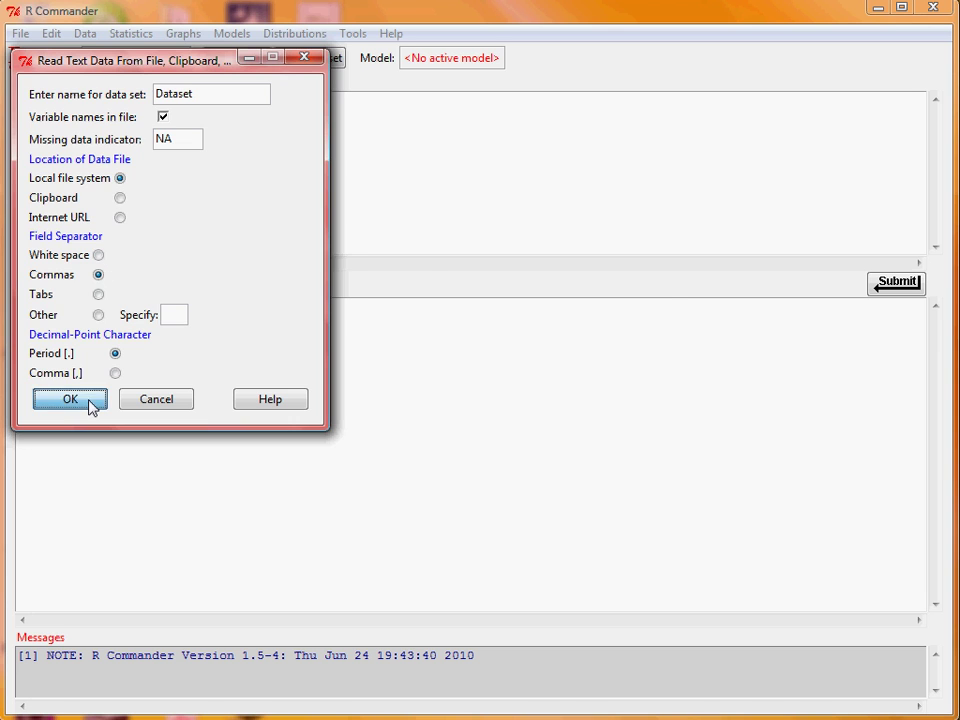
Load delivery.csv as Dataset and review its 45 rows and 3 columns in the viewer
click(650, 484)
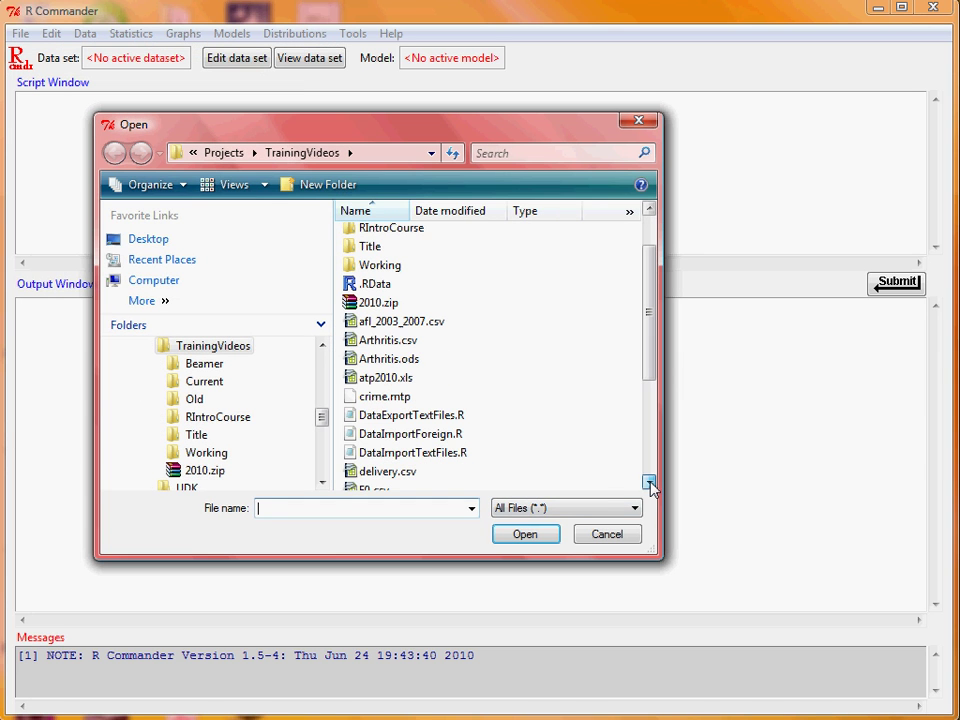
click(388, 471)
click(527, 538)
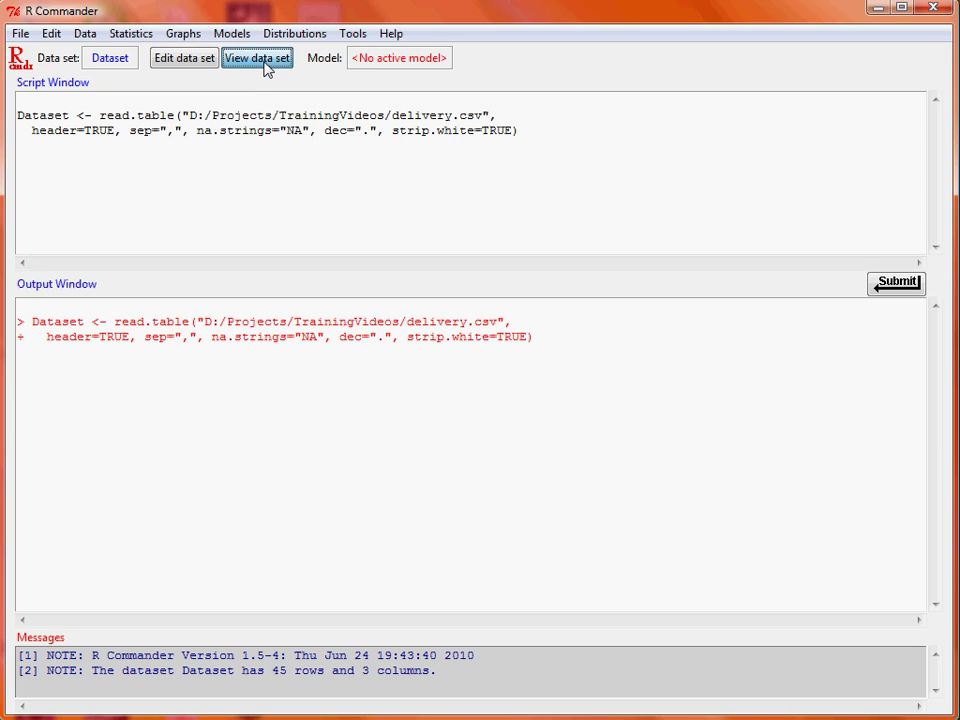
click(266, 62)
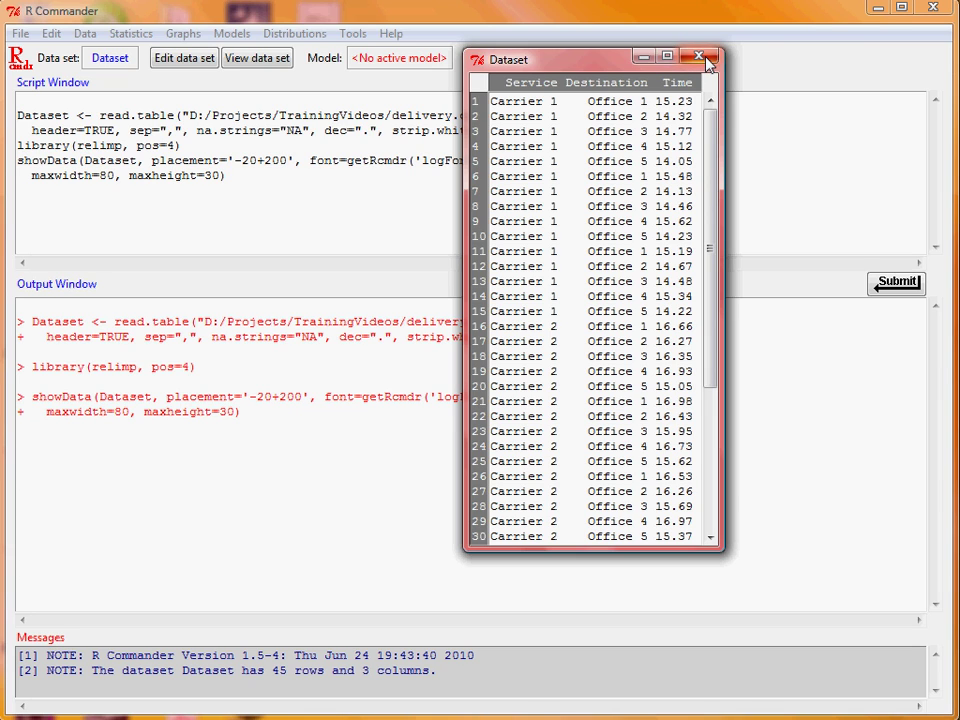
click(699, 57)
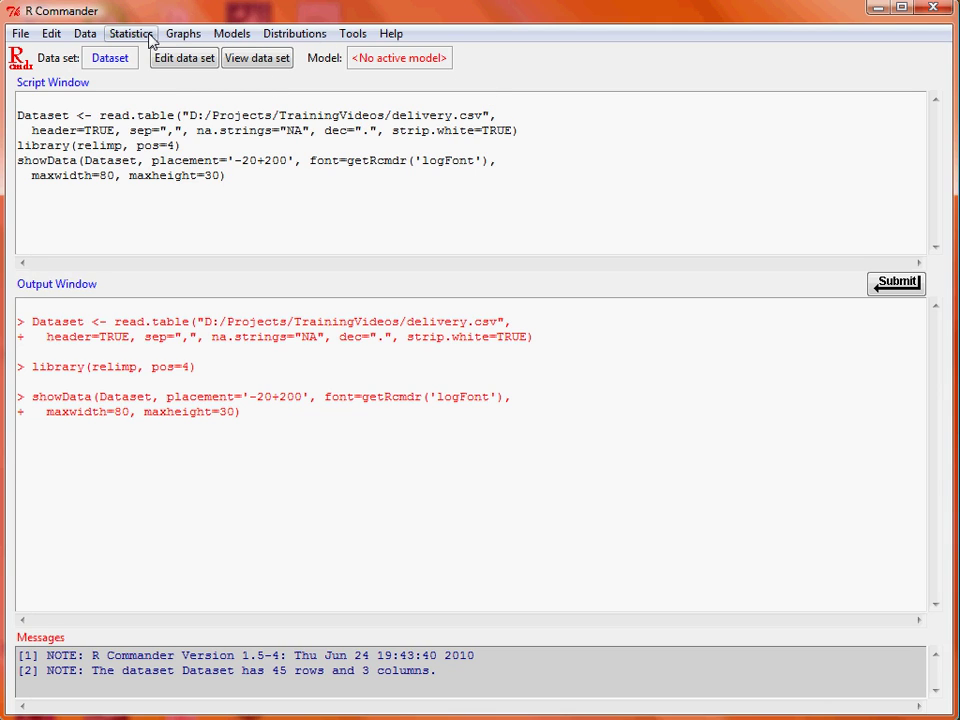
Plot mean Time by Destination and Service with standard error bars
click(205, 36)
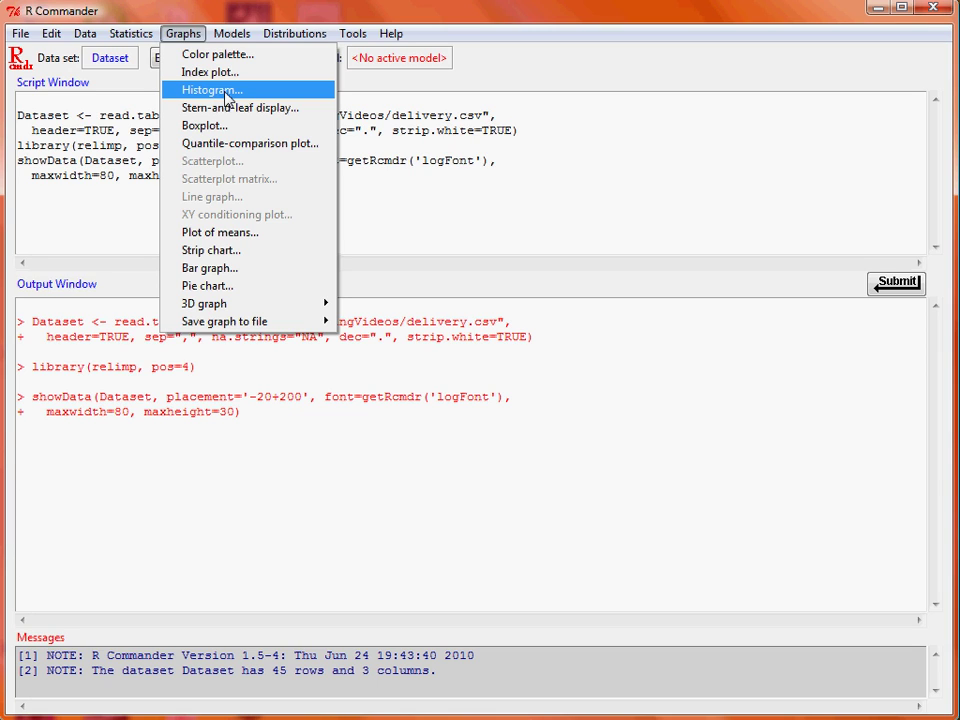
click(284, 236)
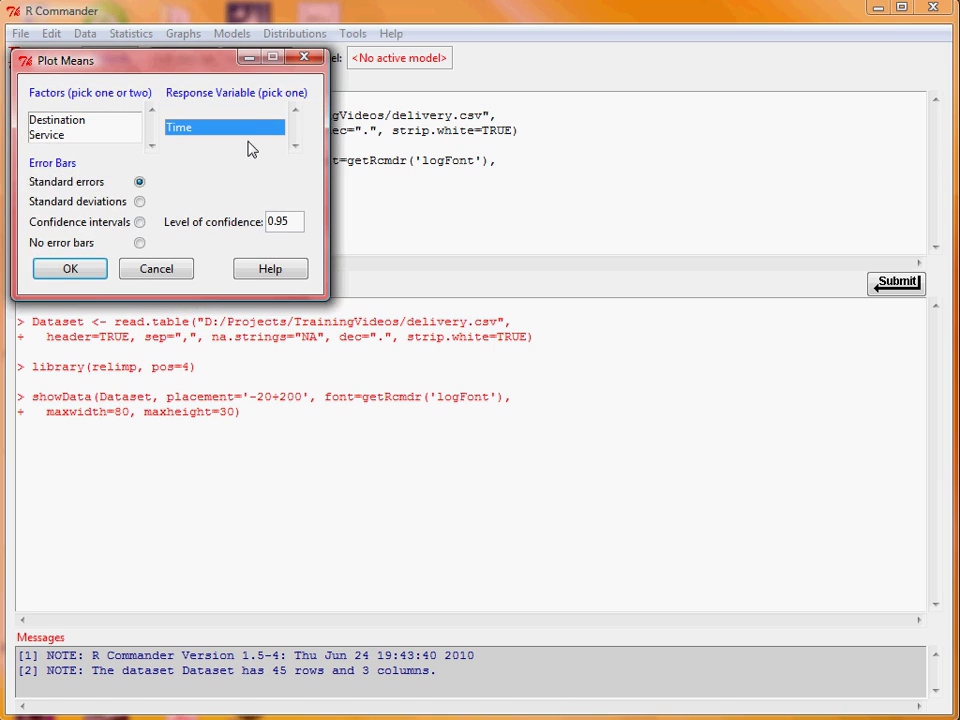
click(112, 122)
click(112, 138)
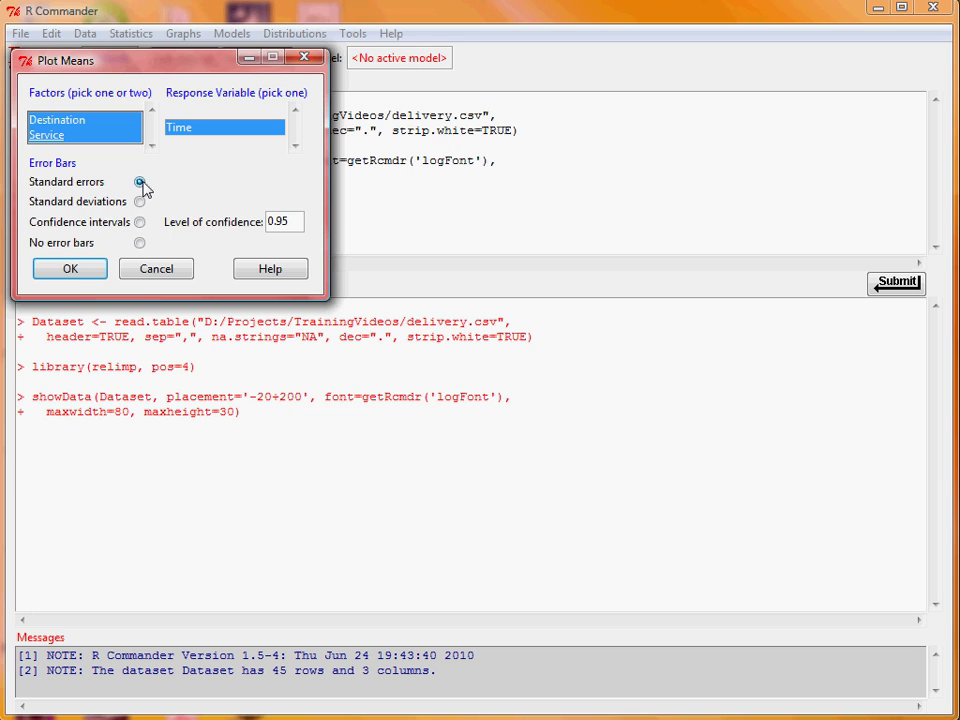
click(70, 269)
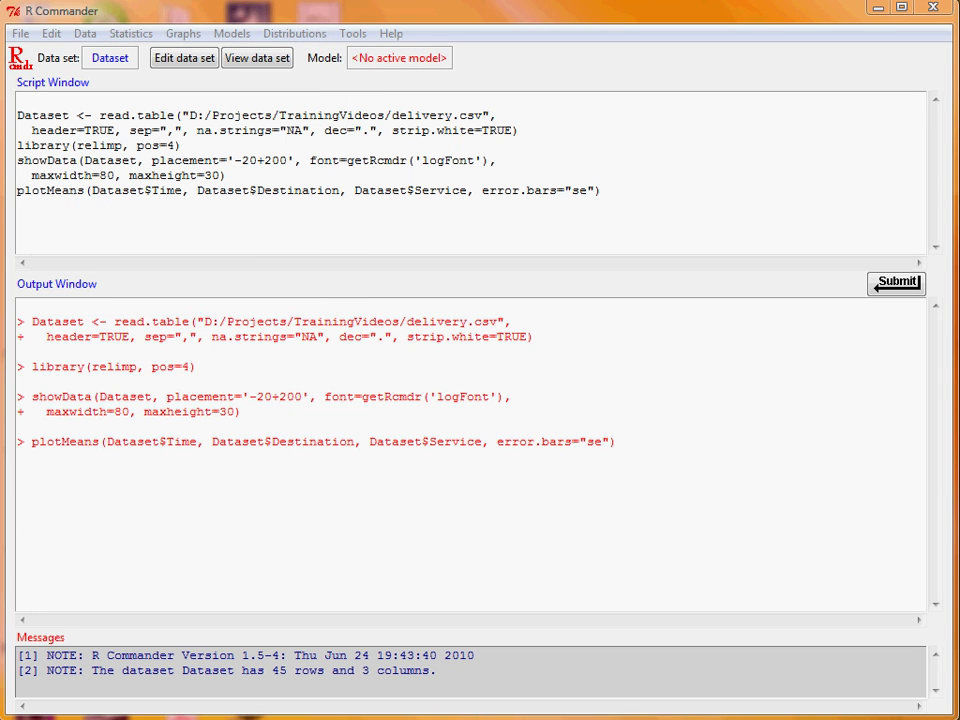
drag(950, 14, 654, 21)
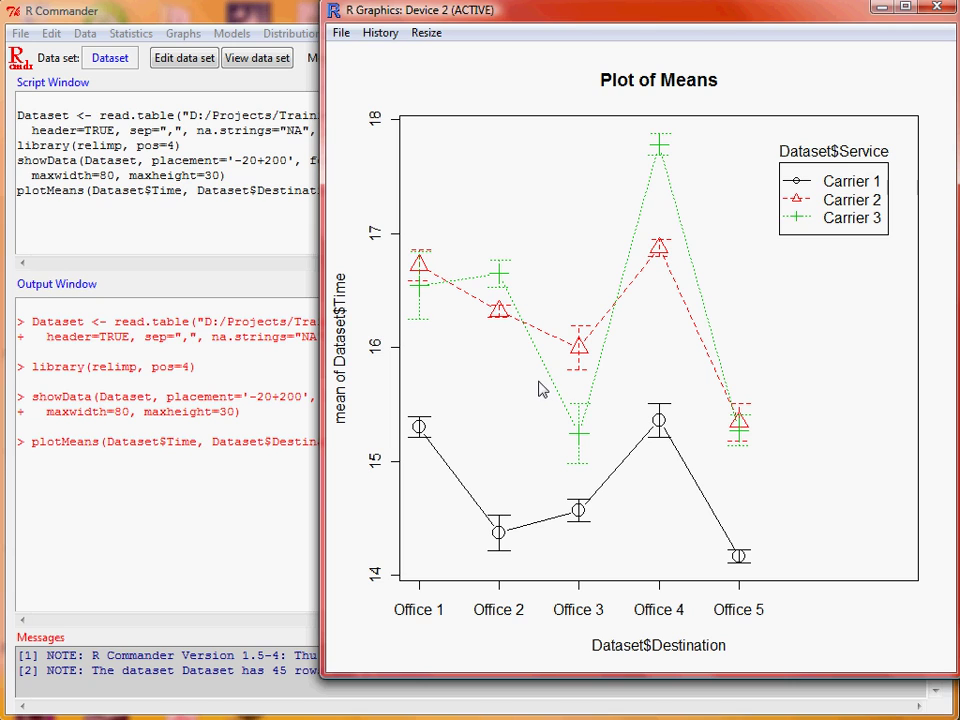
Fit Multi-way ANOVA AnovaModel.1 of Time on factors Destination and Service
click(257, 17)
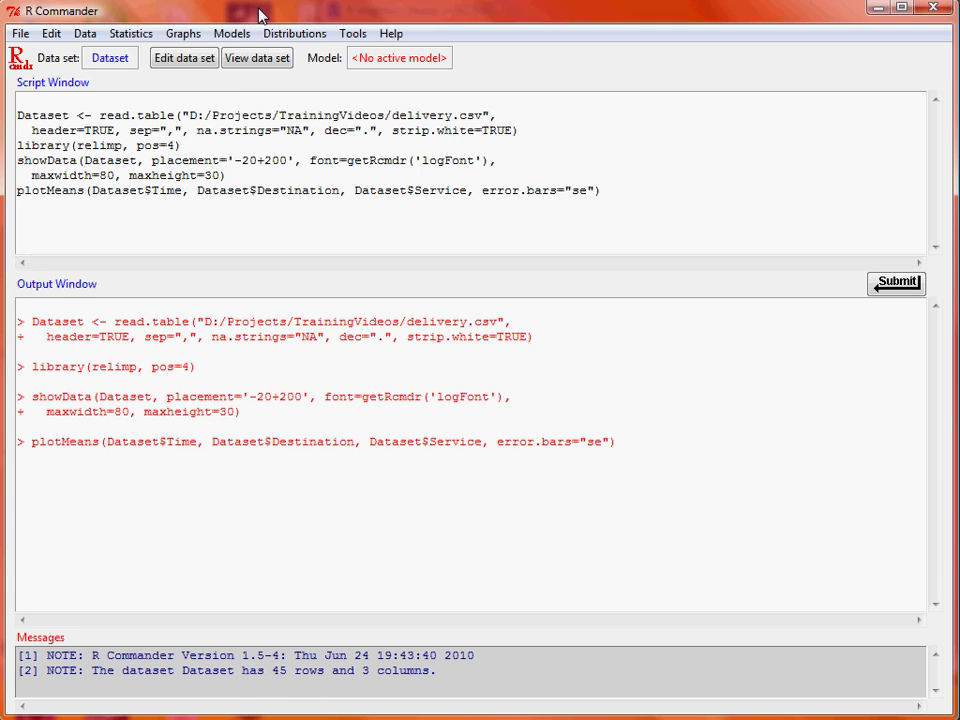
click(138, 36)
mouse_move(222, 100)
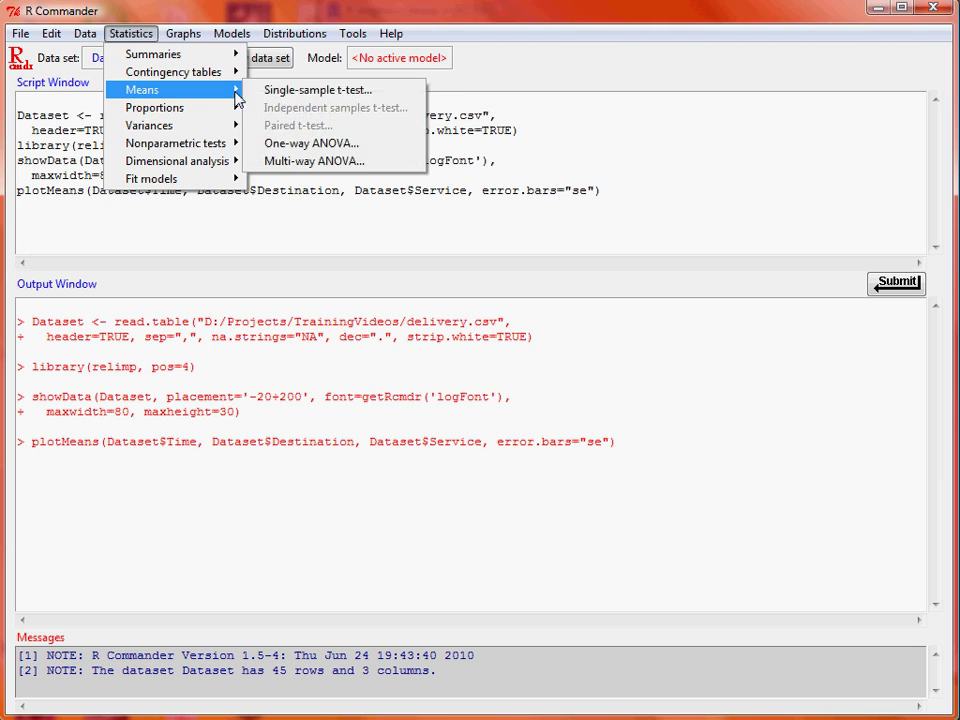
click(376, 165)
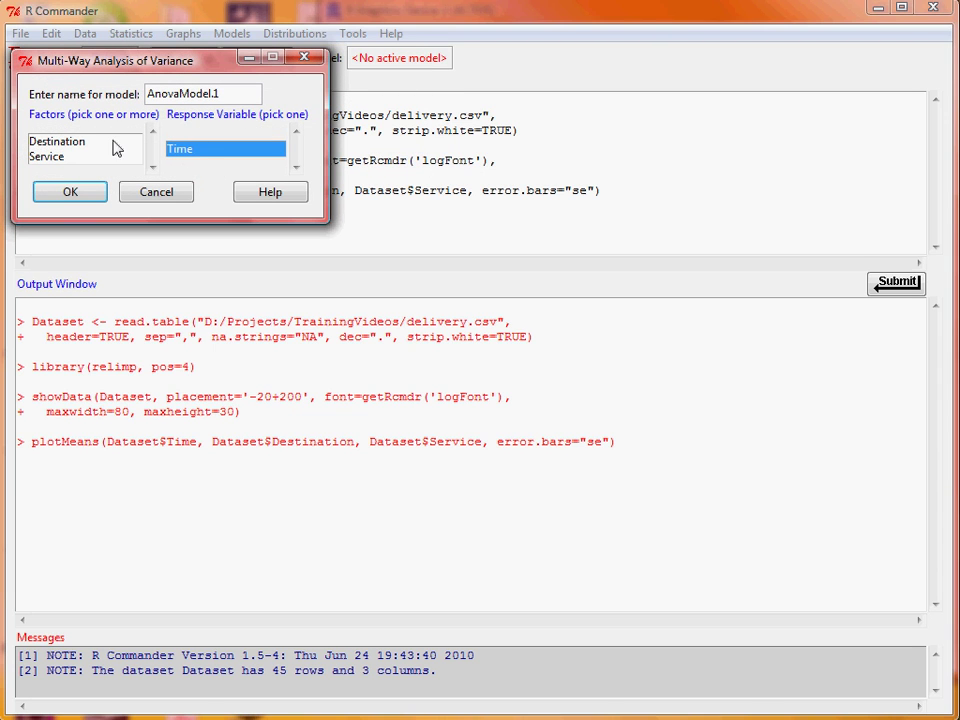
click(90, 148)
click(93, 163)
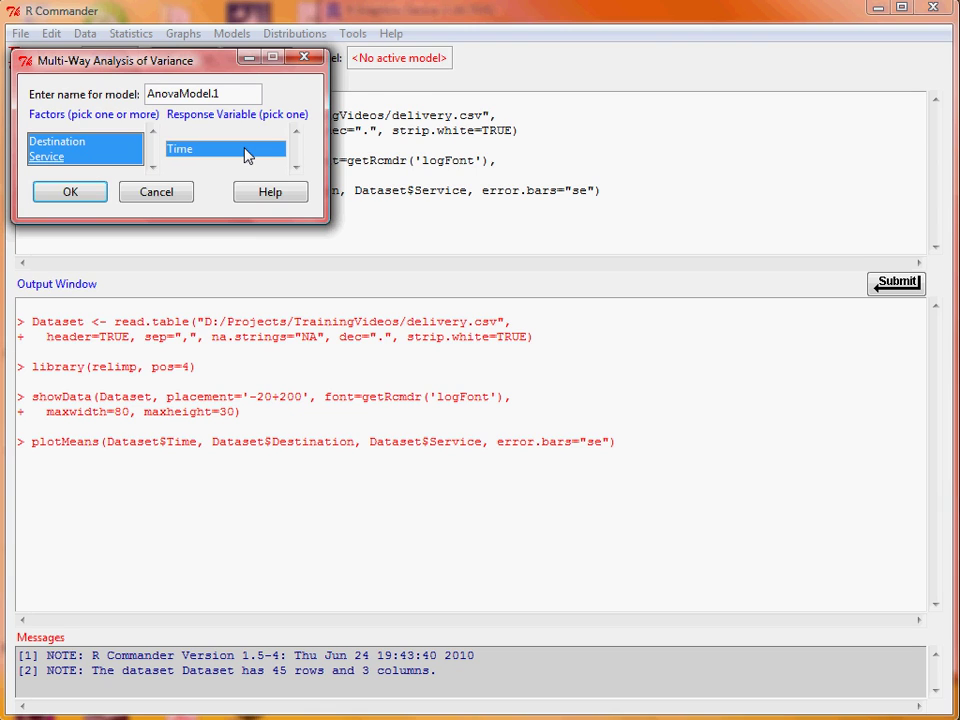
click(78, 198)
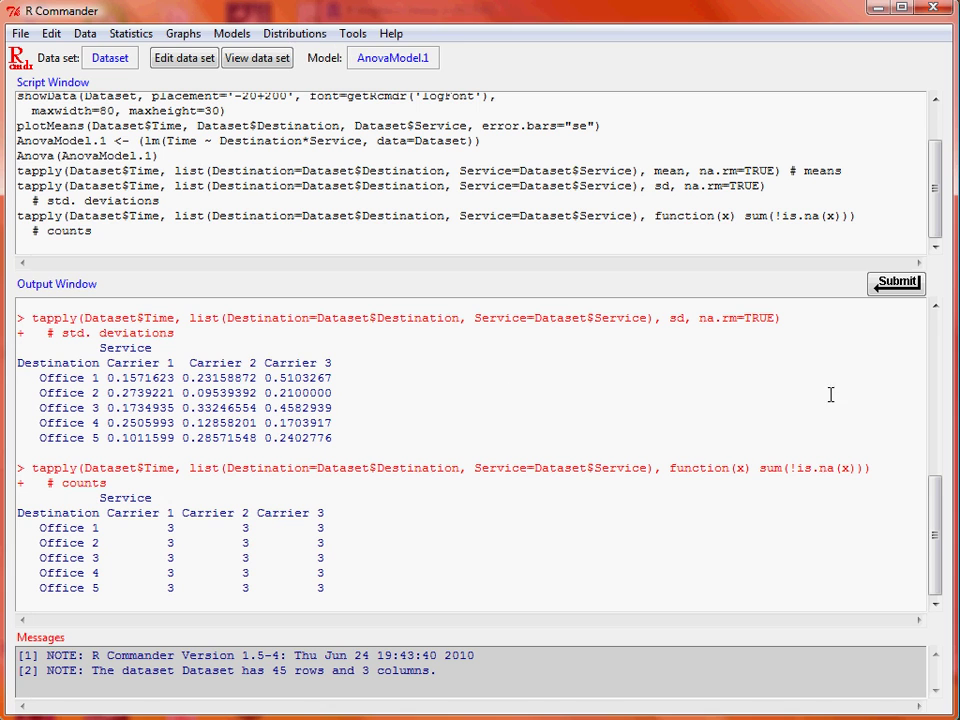
drag(936, 568, 911, 447)
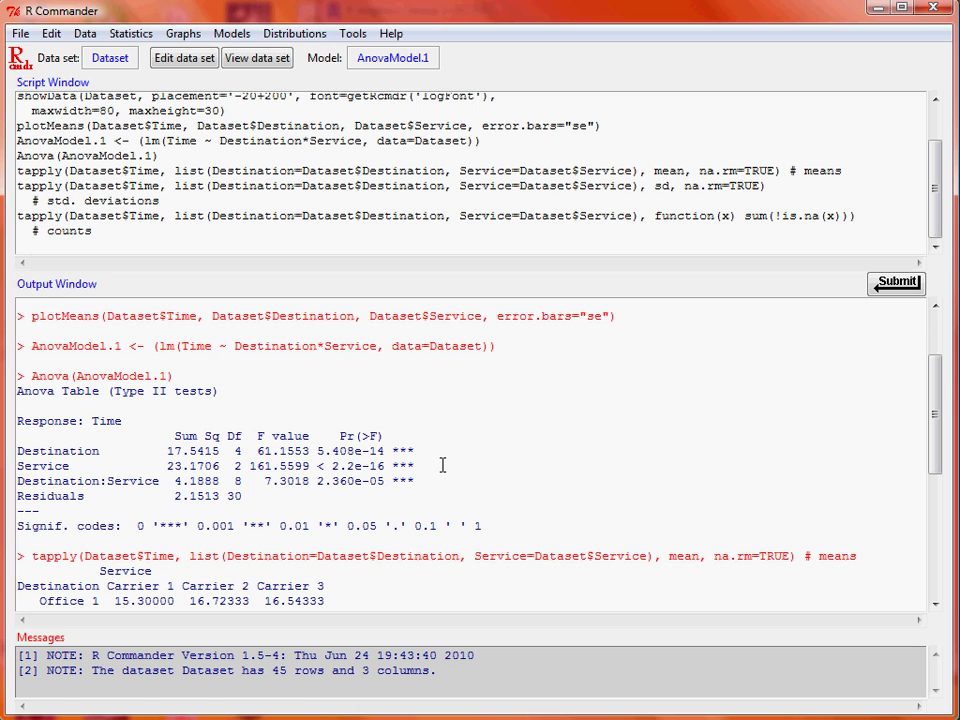
scroll(493, 452, down, 2)
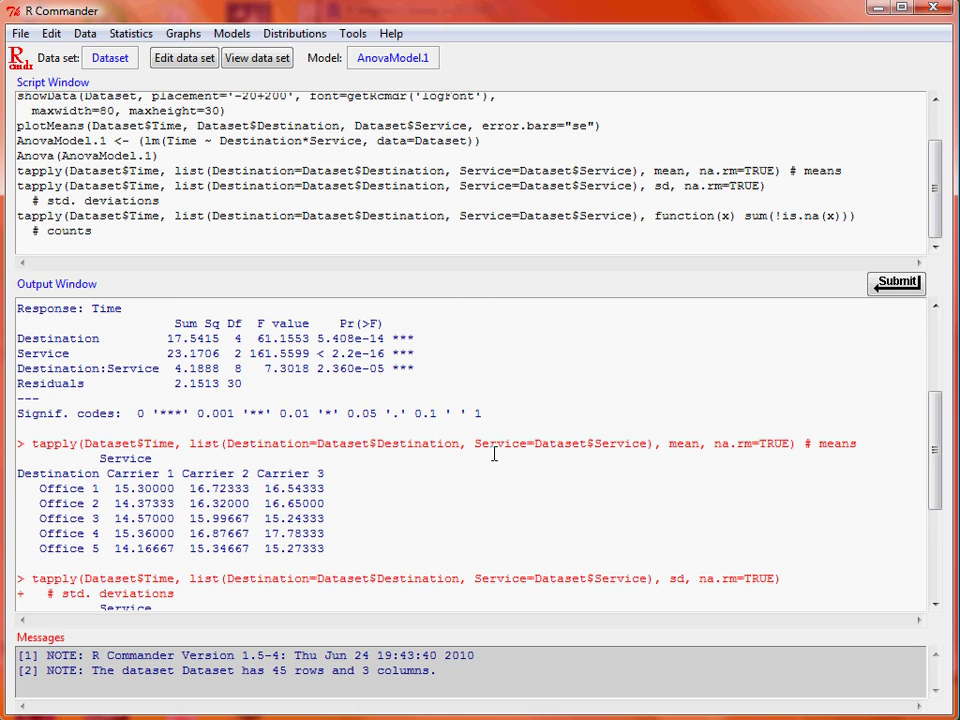
scroll(455, 455, down, 1)
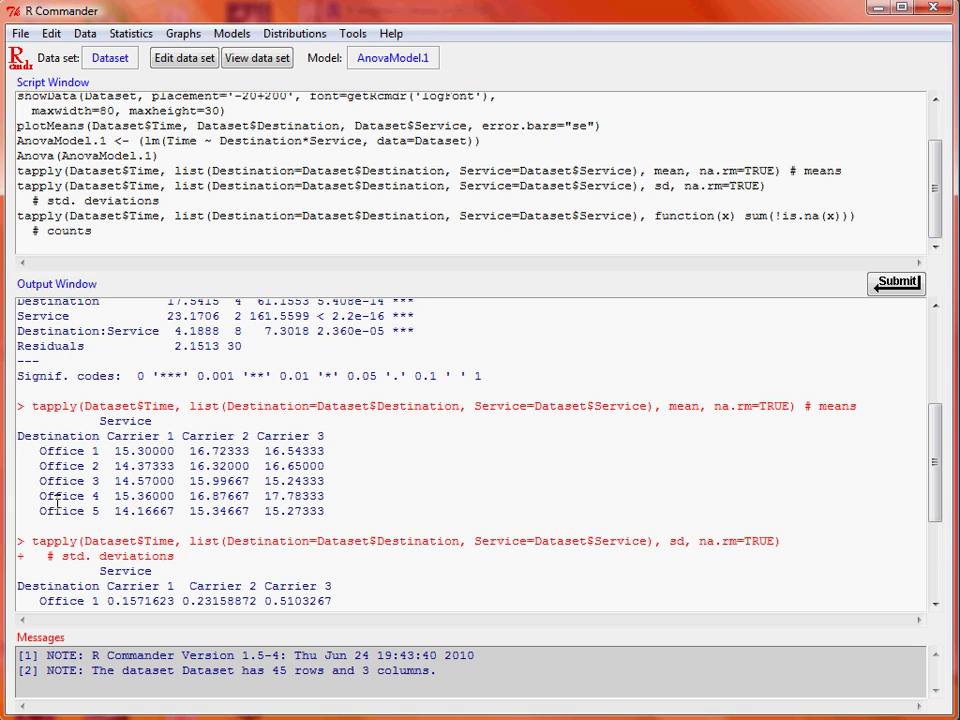
click(325, 466)
scroll(482, 456, down, 3)
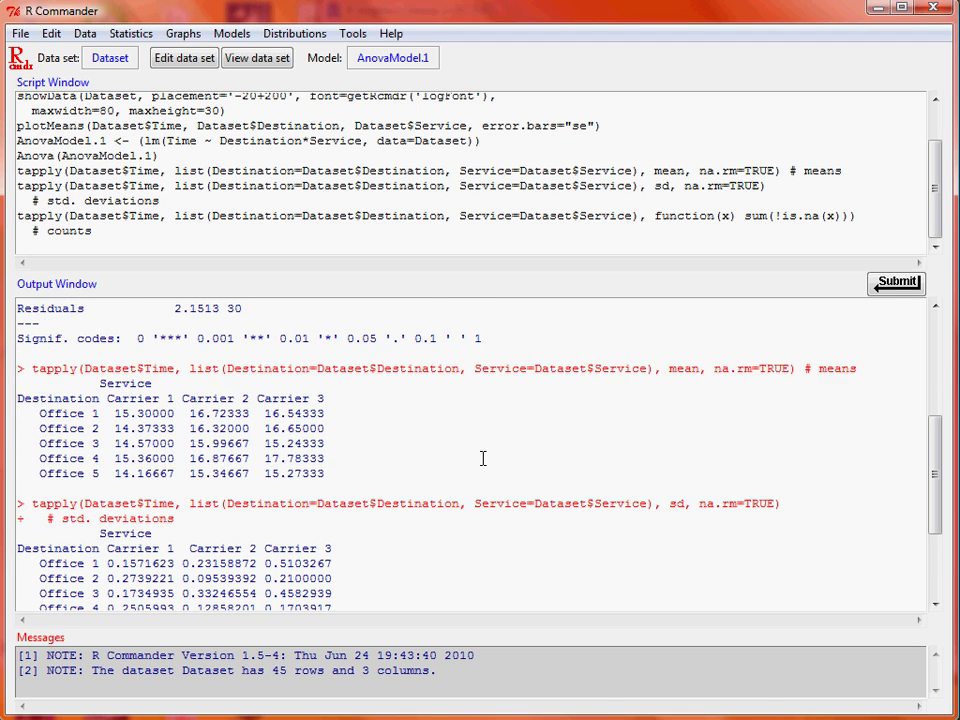
scroll(482, 458, down, 2)
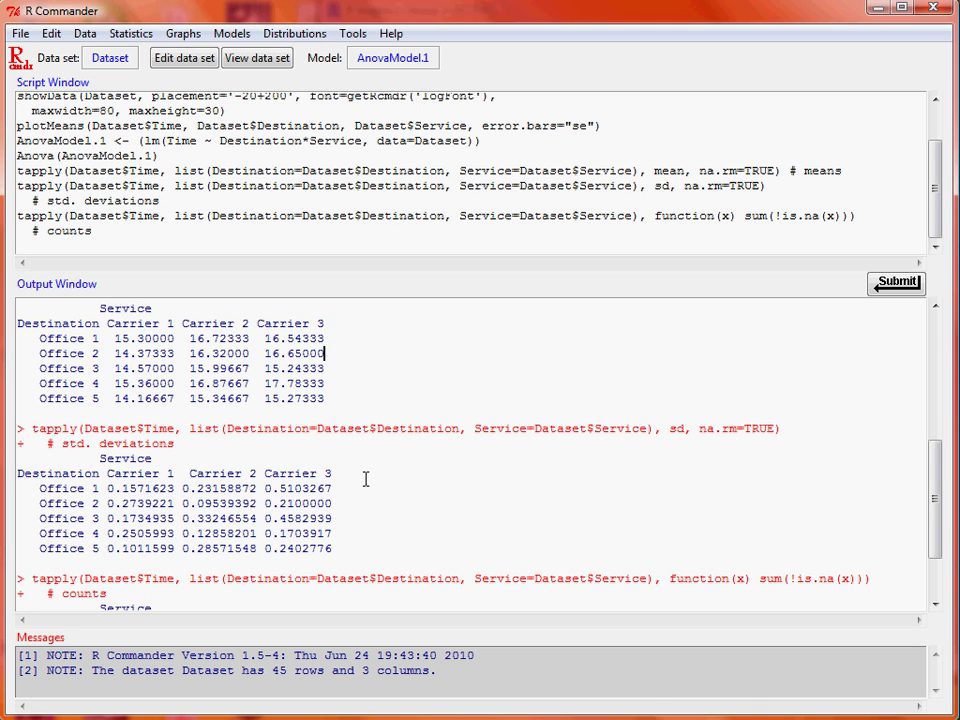
scroll(388, 461, down, 2)
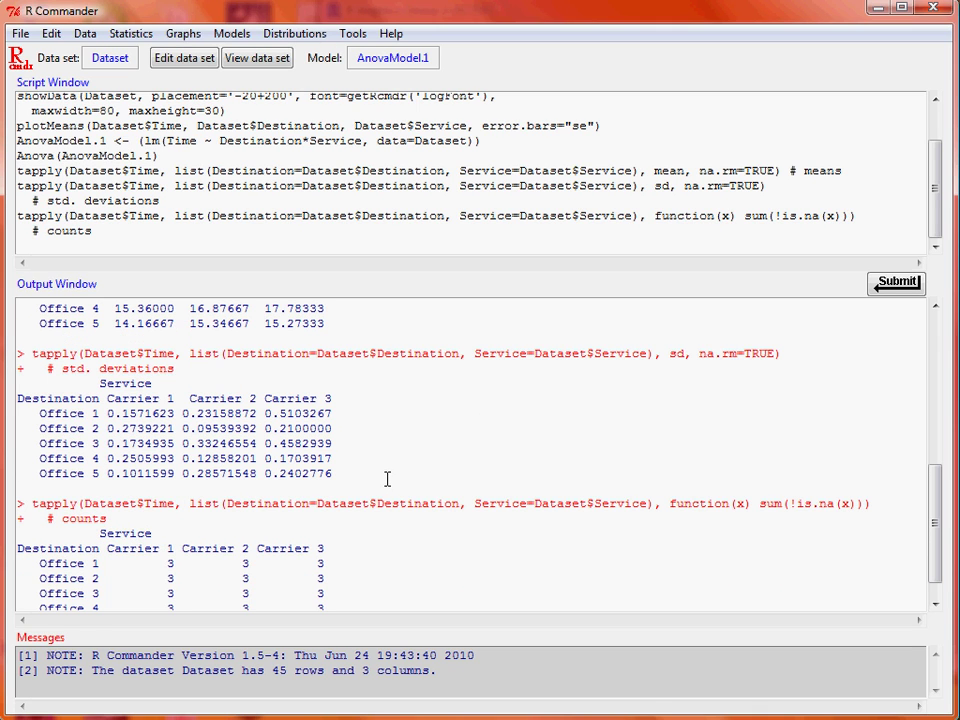
scroll(412, 442, down, 1)
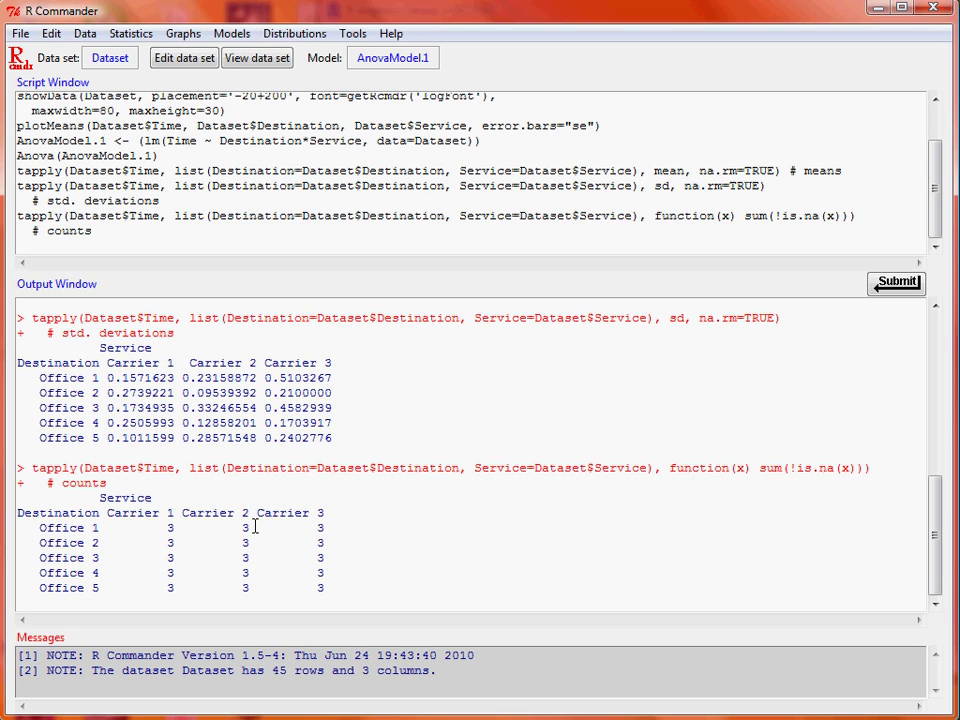
Generate the basic diagnostic plots for AnovaModel.1 in a 2-by-2 layout
click(240, 36)
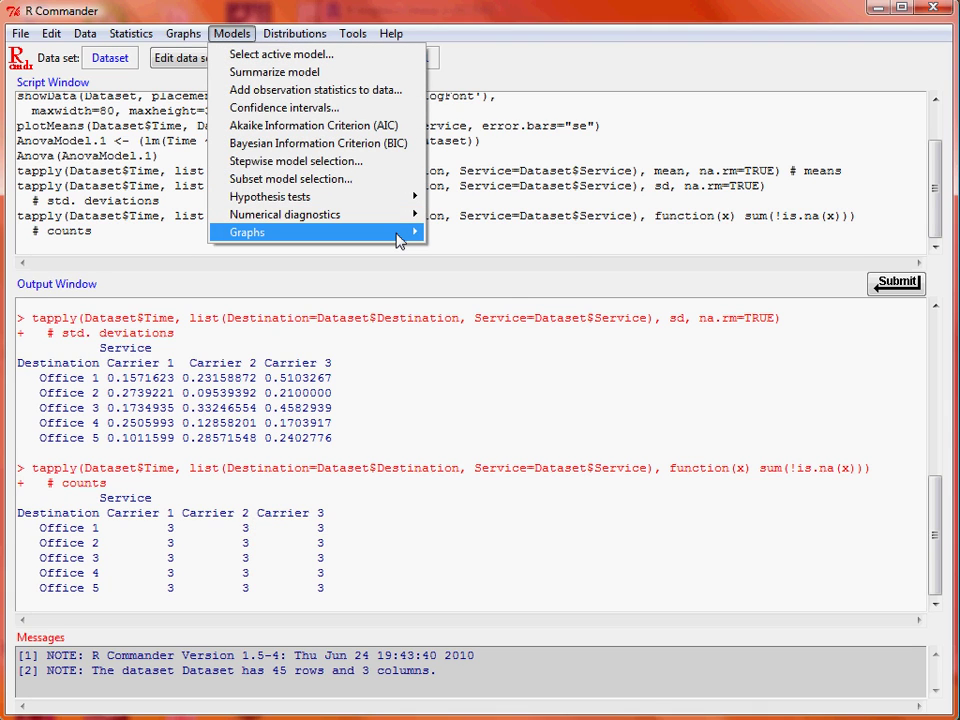
mouse_move(398, 240)
click(508, 232)
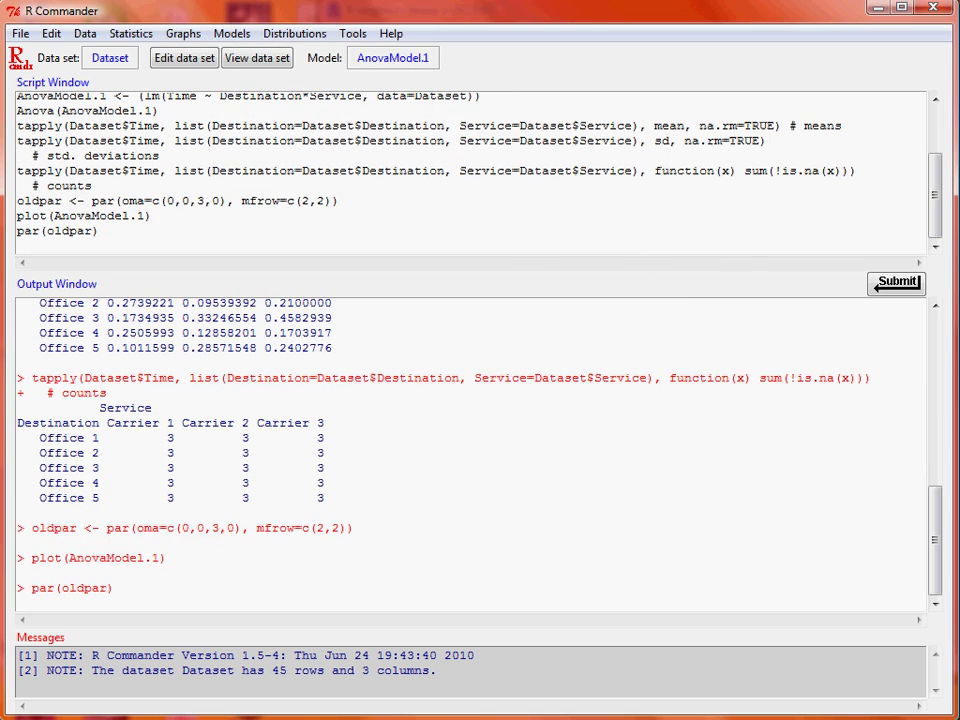